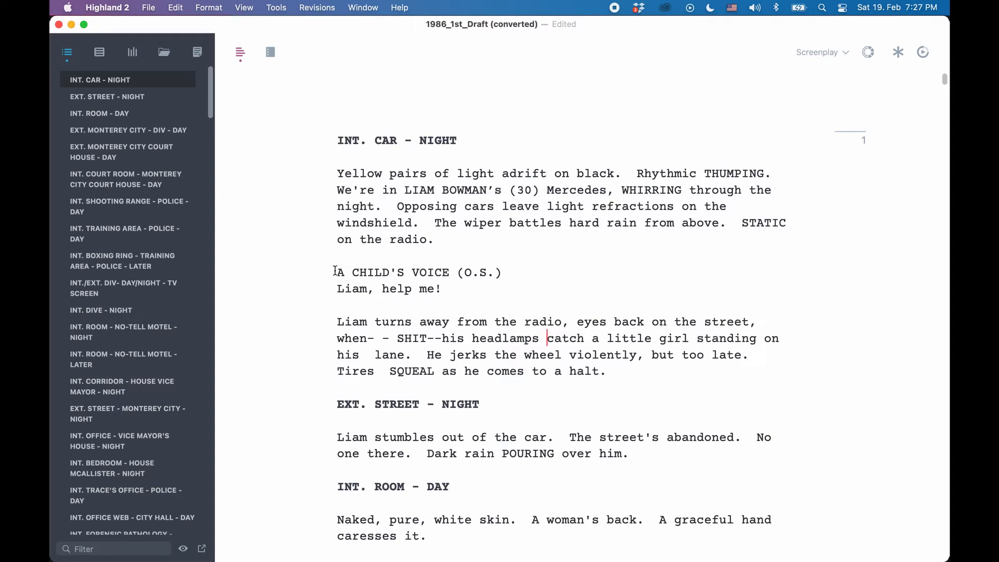
Turn on Live Margins to indent the A CHILD'S VOICE (O.S.) cue and its dialogue in the editor
drag(335, 175, 464, 343)
click(451, 288)
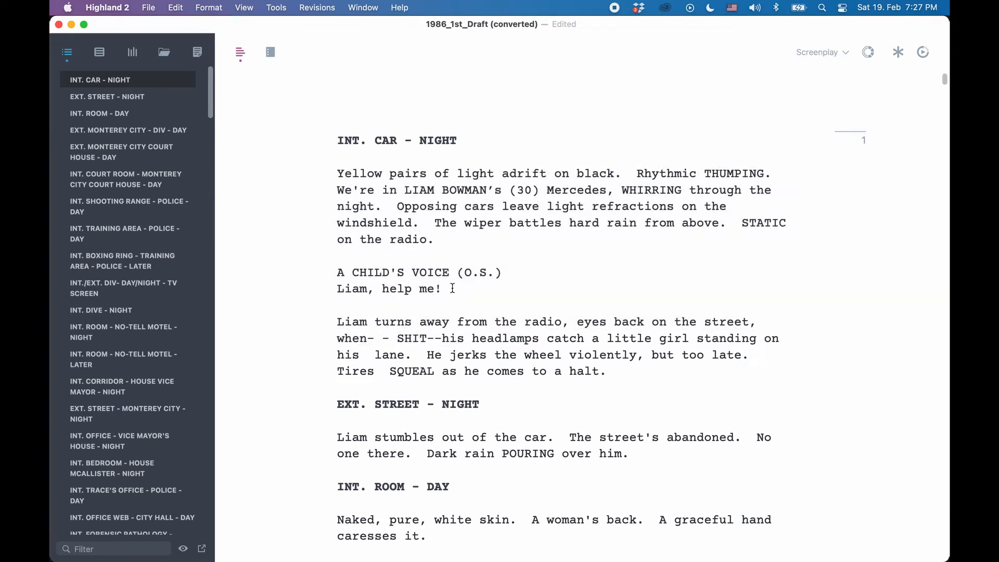
drag(338, 271, 460, 290)
click(461, 291)
click(244, 7)
click(255, 86)
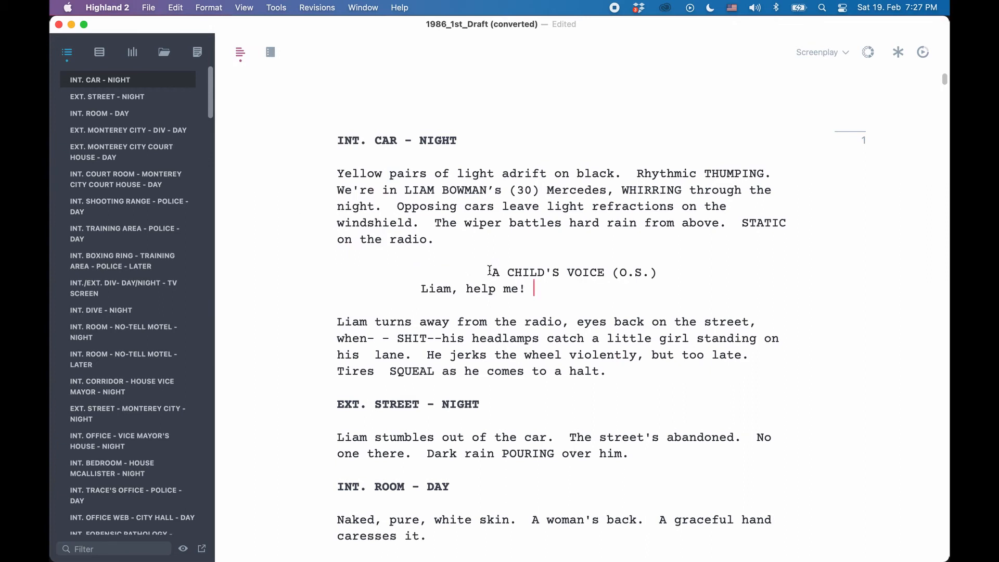
Highlight the indented A CHILD'S VOICE (O.S.) cue with its dialogue, and turn off Live Margins
drag(492, 272, 546, 290)
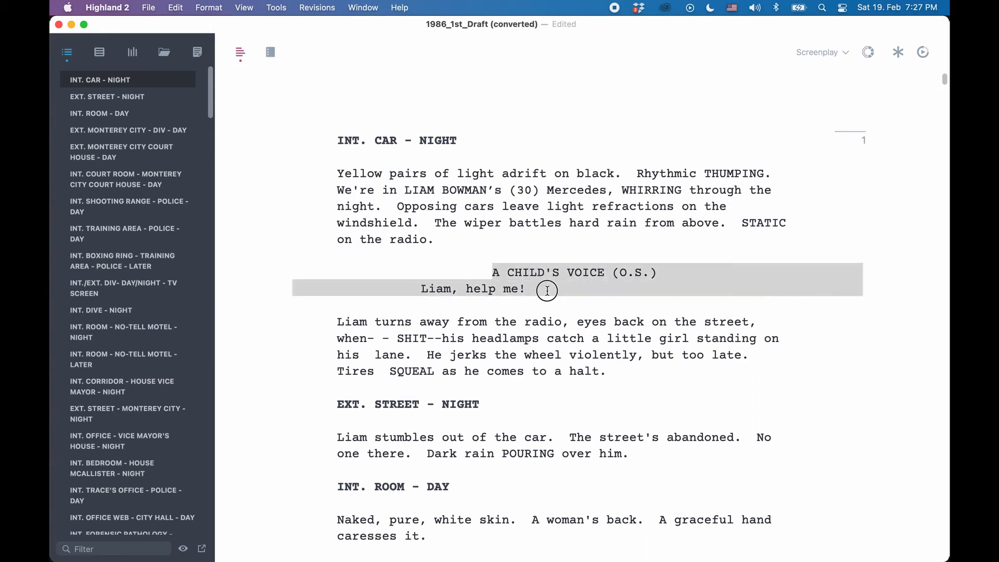
click(527, 287)
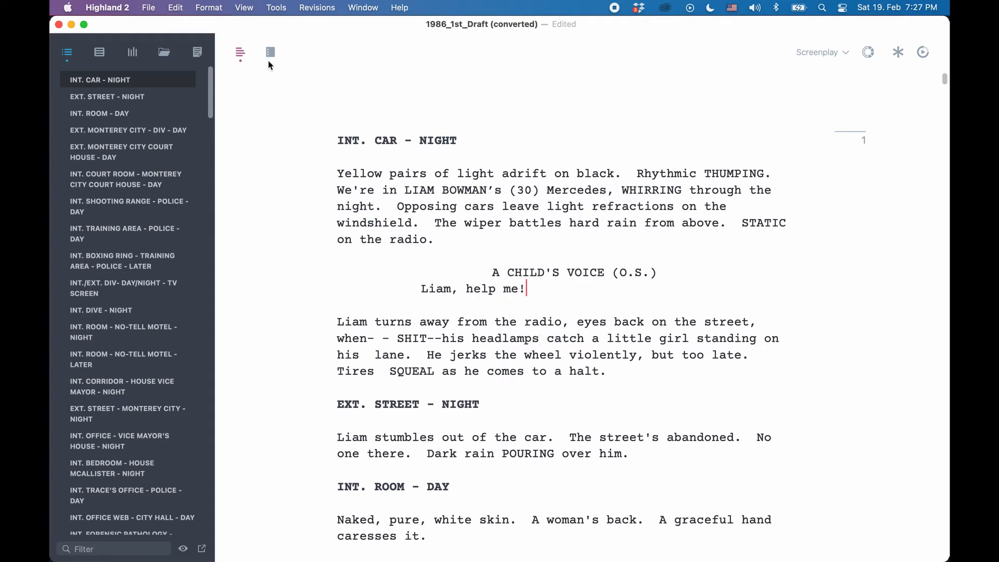
click(251, 8)
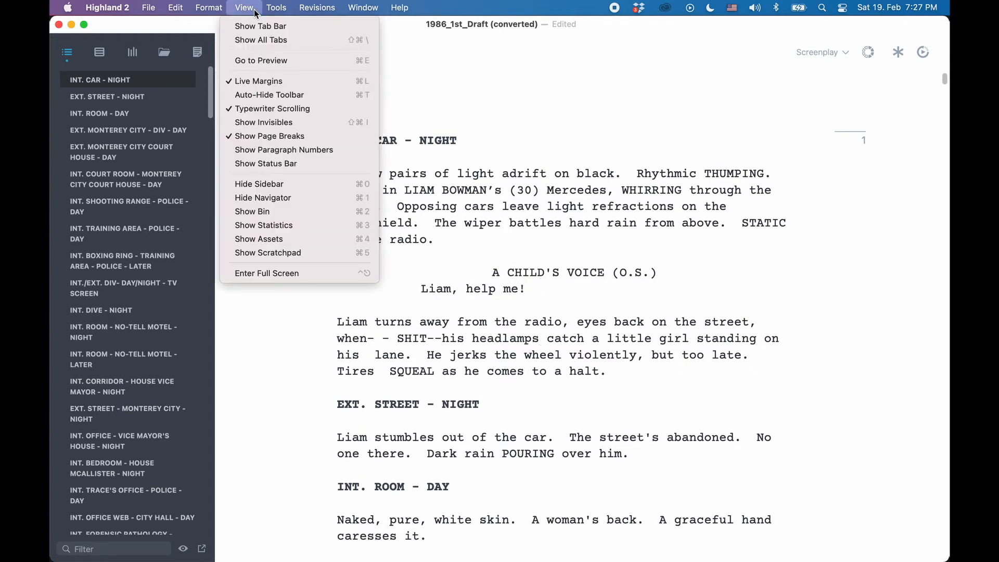
click(267, 81)
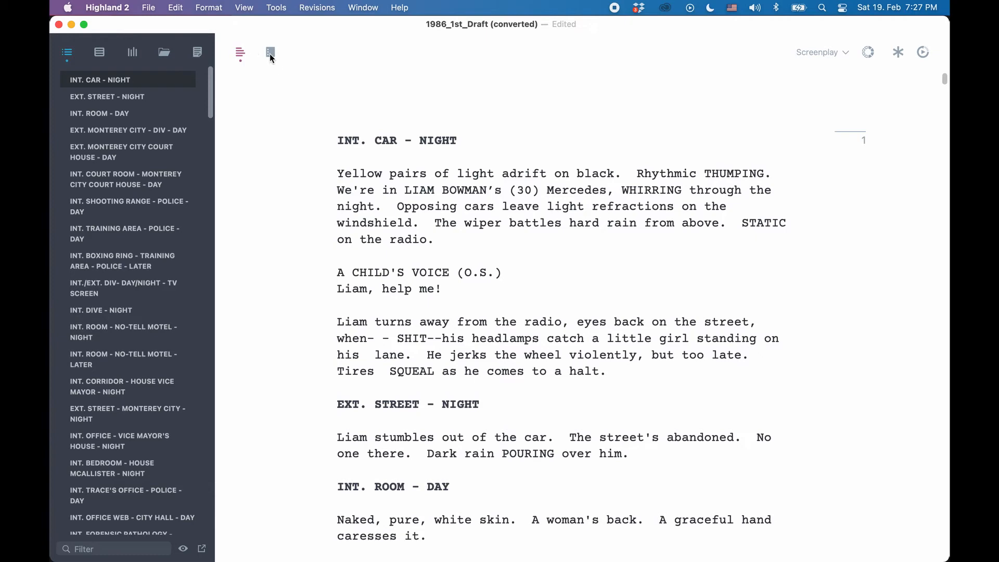
Check the script's formatting in the page preview, then return to the editor and turn on Live Margins
click(270, 54)
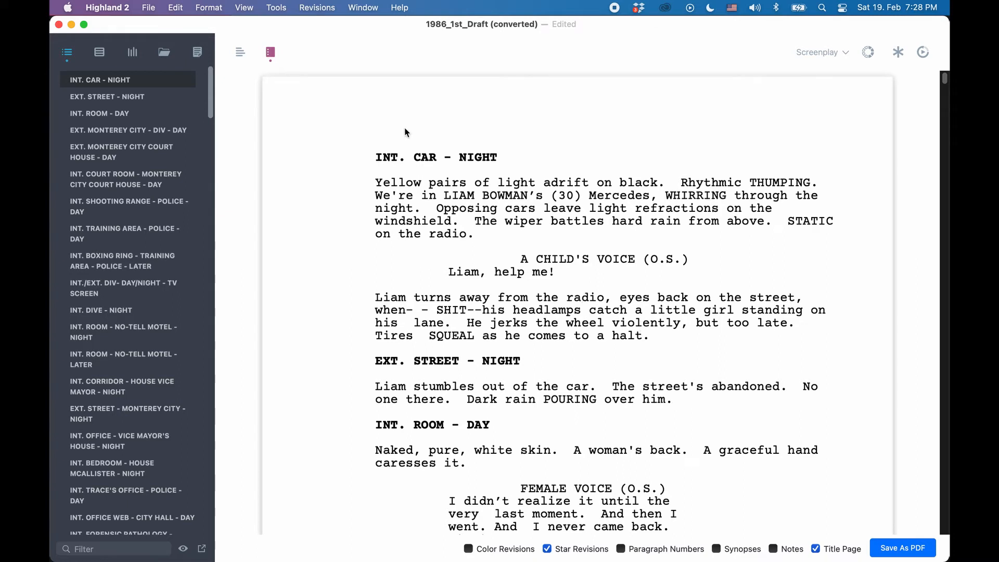
click(239, 53)
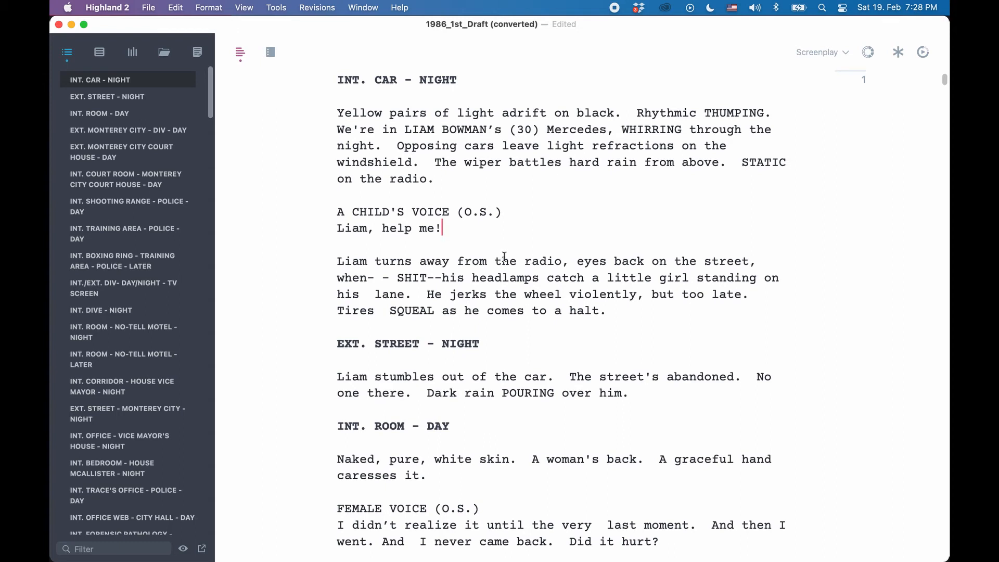
click(244, 7)
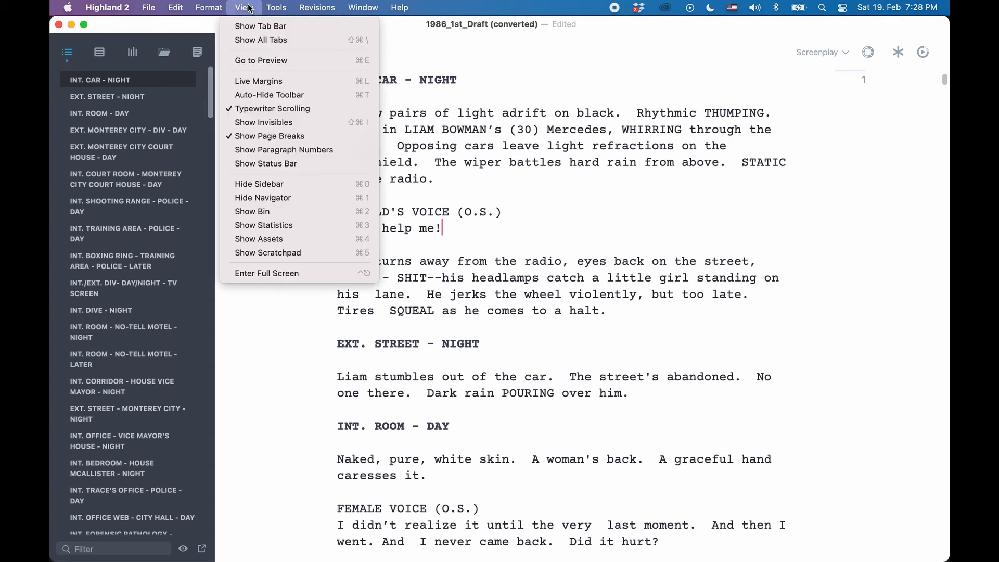
click(253, 82)
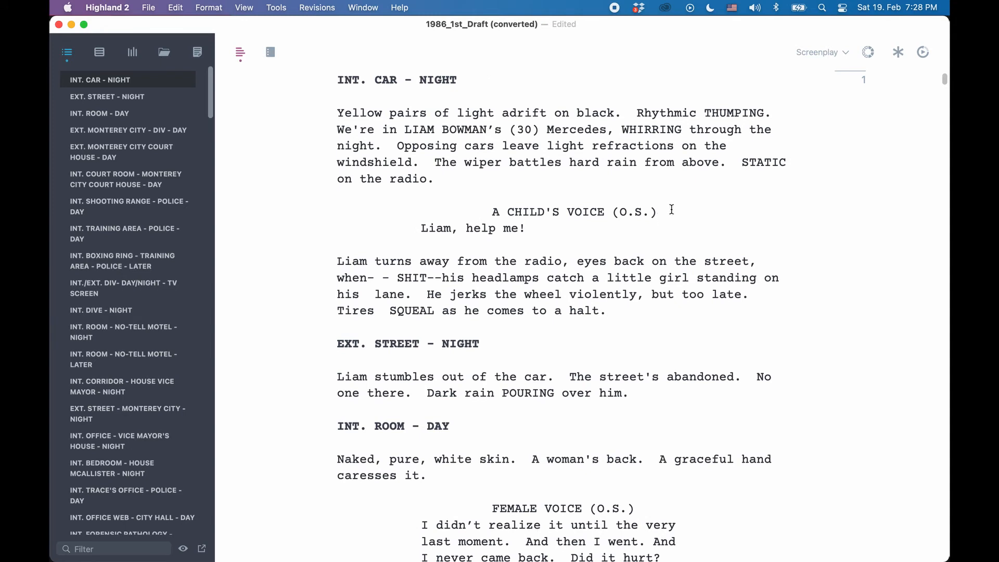
Highlight the line breaks after the INT. CAR - NIGHT heading, the child's dialogue and the A CHILD'S VOICE (O.S.) cue
click(515, 187)
drag(459, 78, 459, 98)
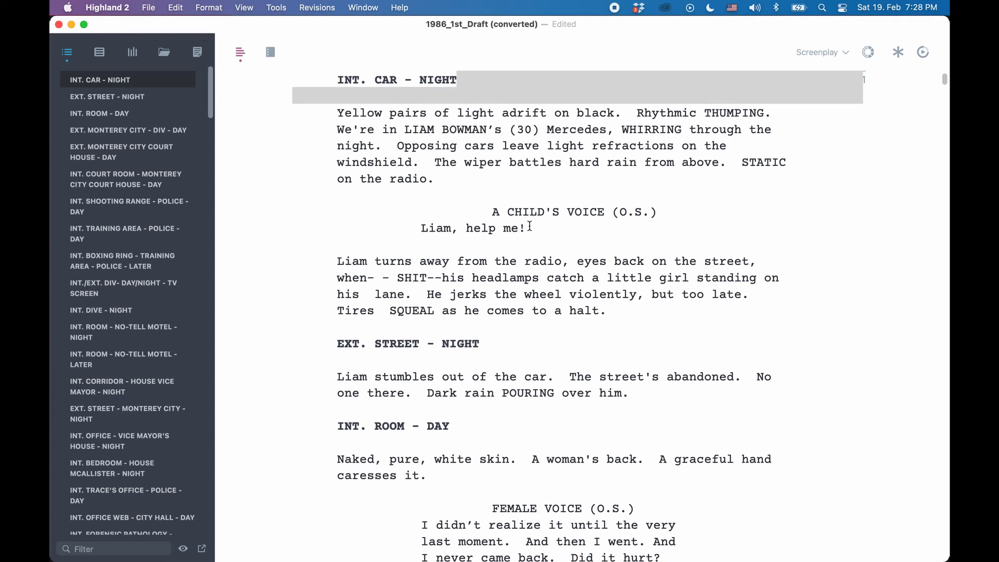
drag(530, 227, 539, 243)
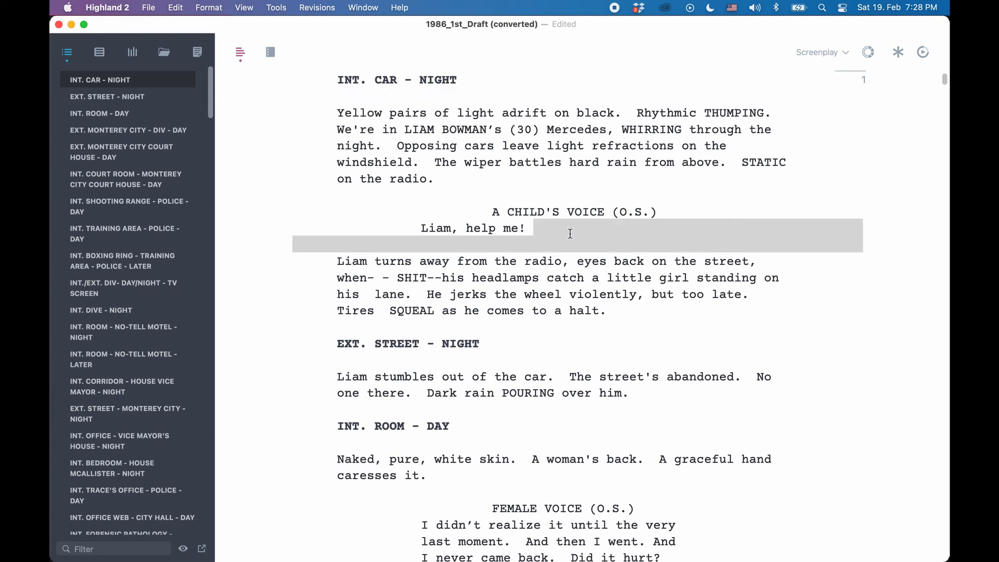
click(659, 213)
drag(662, 213, 658, 227)
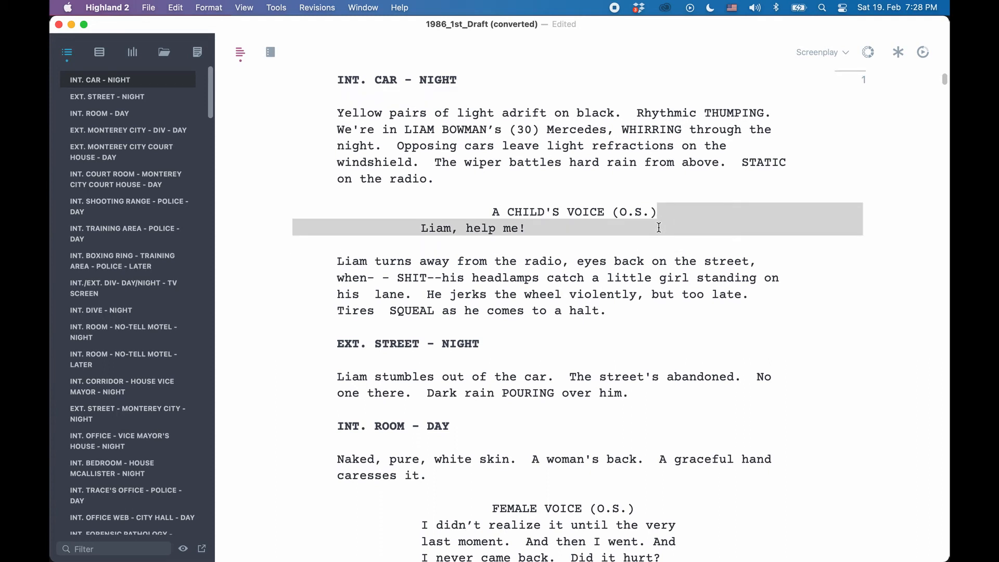
Insert the line "(parenthetical)" between the A CHILD'S VOICE (O.S.) cue and its dialogue, and view it in the page preview
click(662, 214)
key(Return)
text(()
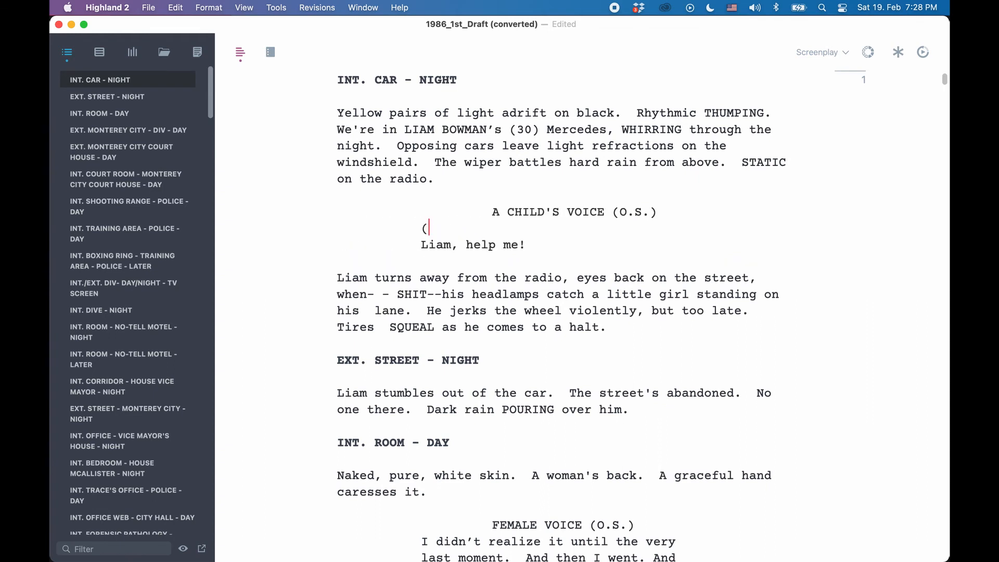
text(parenthetical))
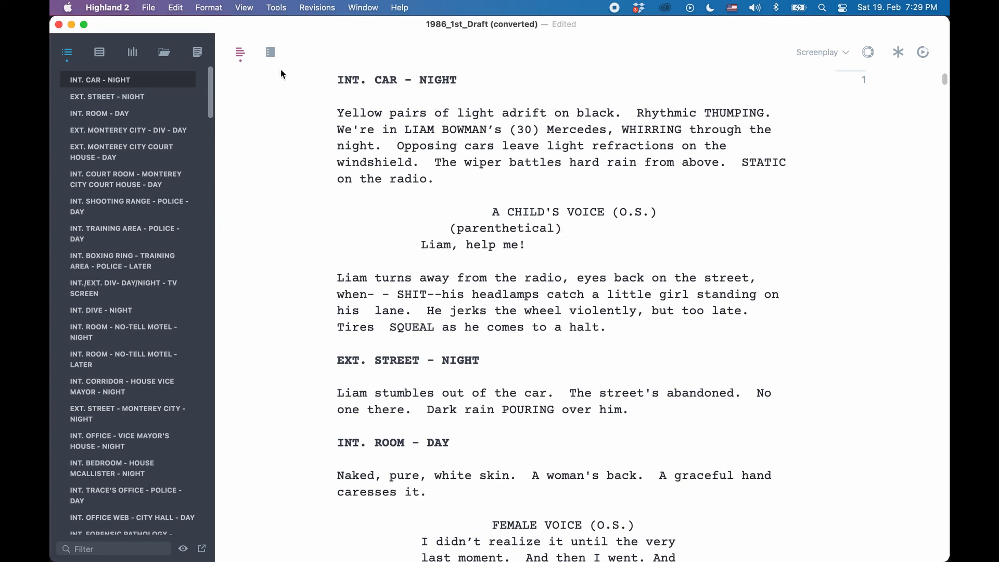
click(272, 54)
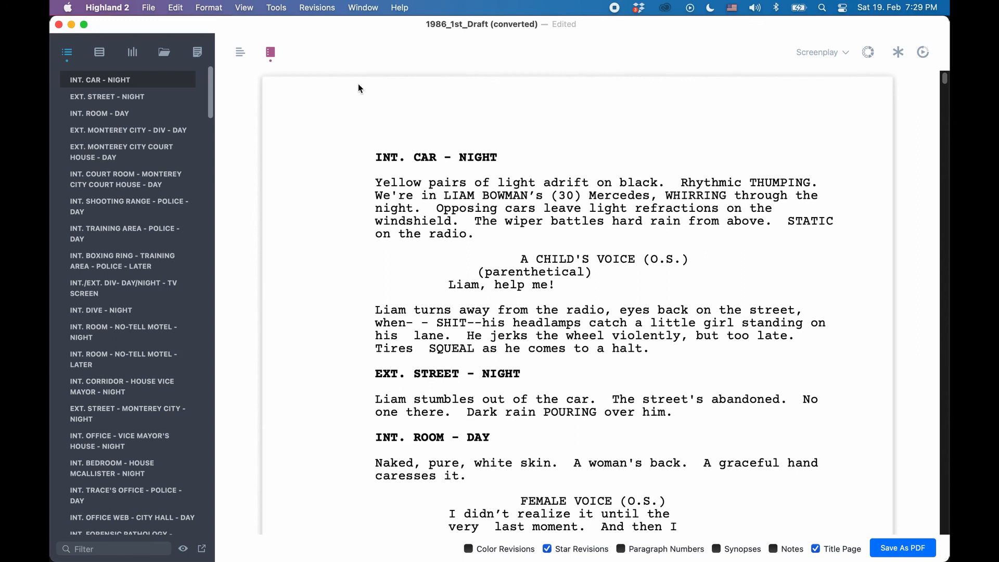
Open the Cheat Sheet and read through its syntax rules for scripts, sections, formatting, links, headers and numbering
click(401, 7)
click(412, 78)
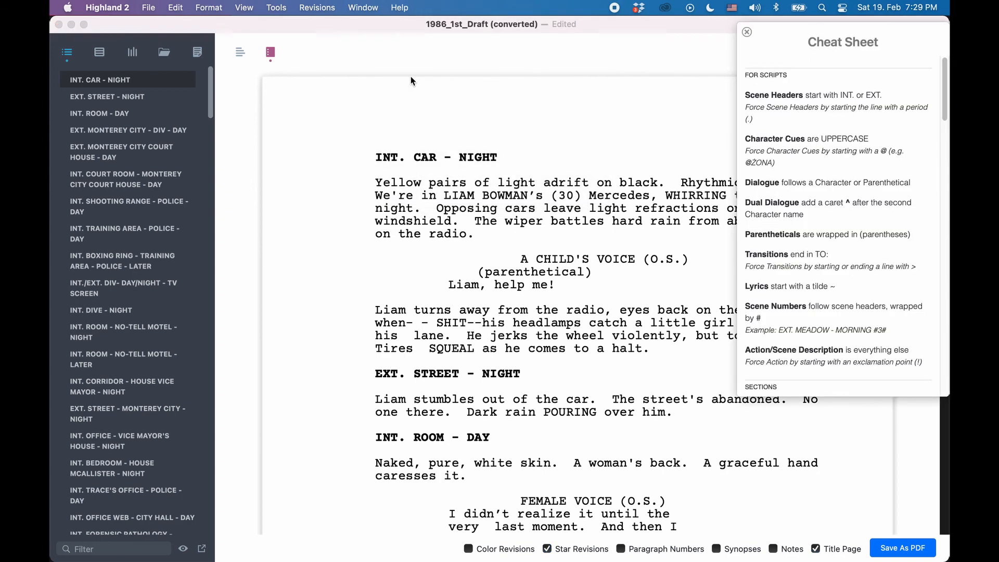
scroll(834, 213, down, 5)
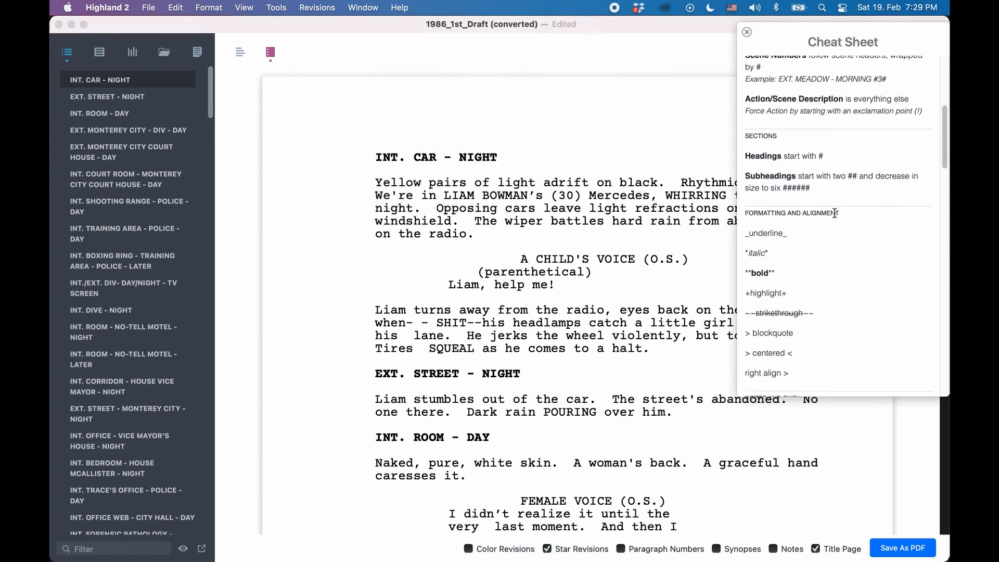
scroll(834, 213, down, 10)
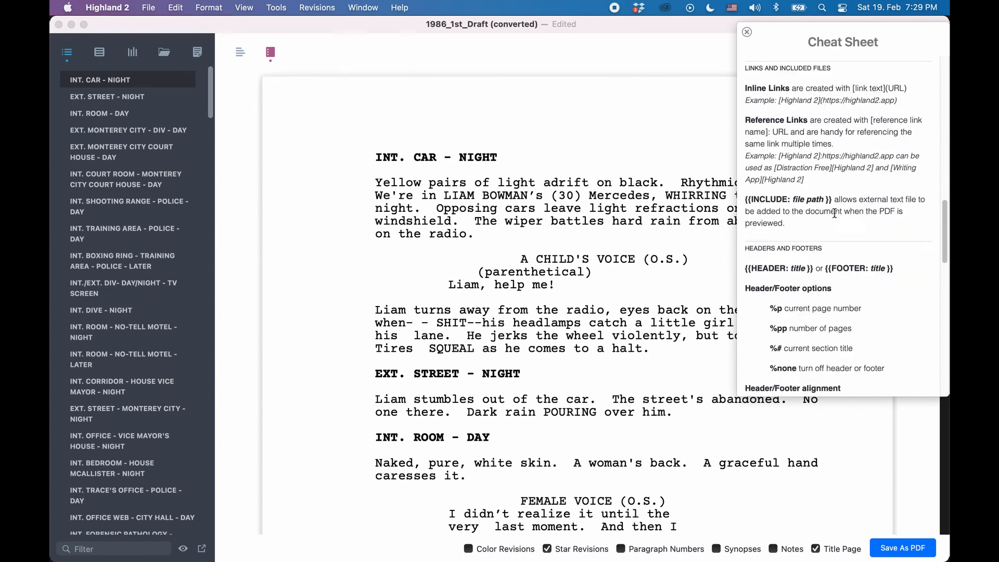
scroll(834, 213, down, 6)
scroll(834, 217, down, 10)
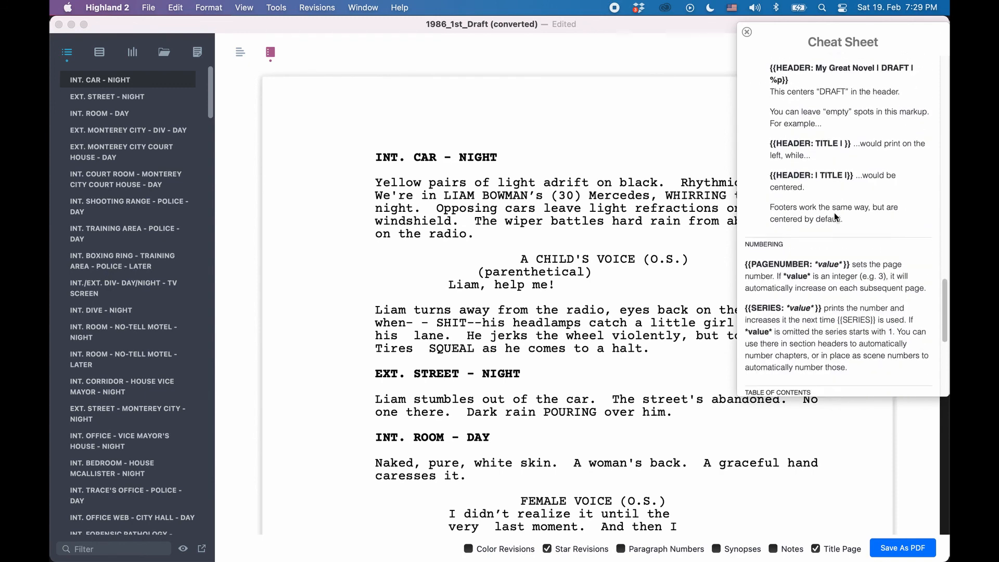